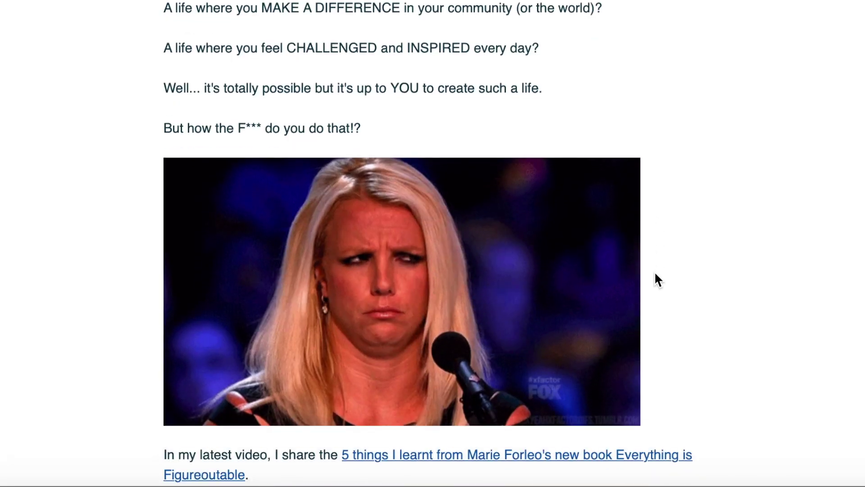
# Scroll the newsletter until the animated video thumbnail with the play-button overlay shows.
pyautogui.scroll(-7, 657, 275)
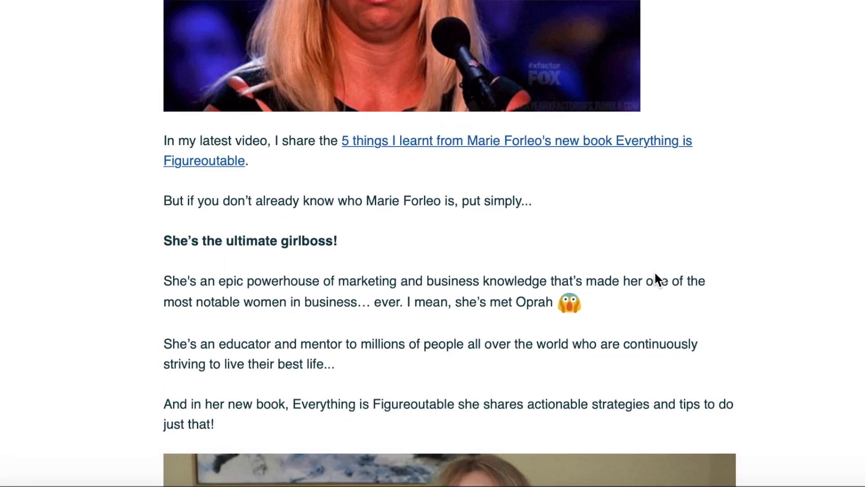
pyautogui.scroll(-6, 654, 271)
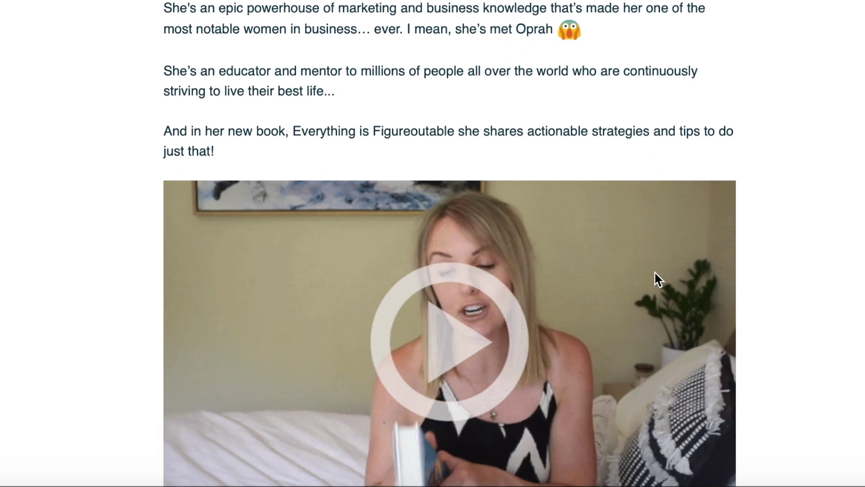
pyautogui.scroll(-2, 655, 272)
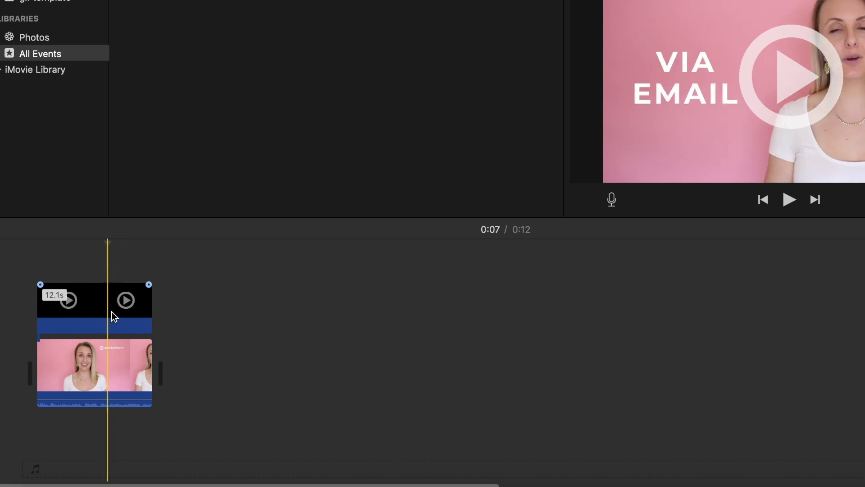
# Reposition the play-button overlay clip, set the main clip's volume to 16%, and switch to ezgif.com.
pyautogui.moveTo(112, 316); pyautogui.dragTo(156, 310)
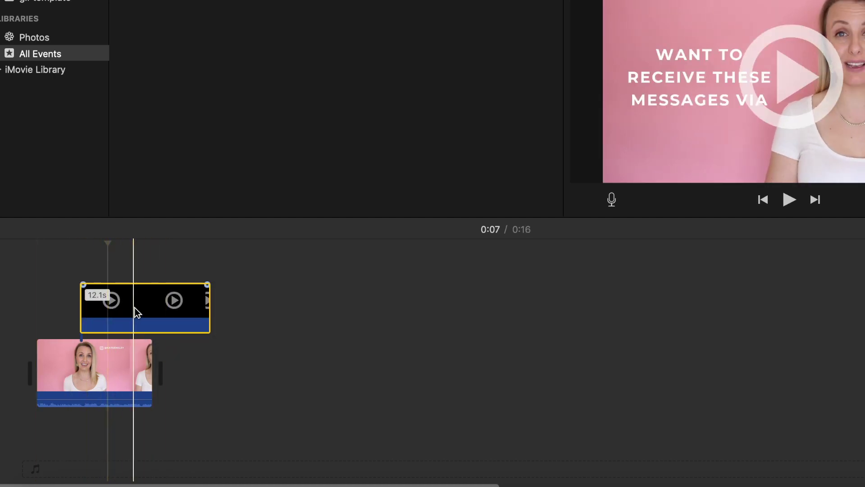
pyautogui.moveTo(134, 307); pyautogui.dragTo(88, 302)
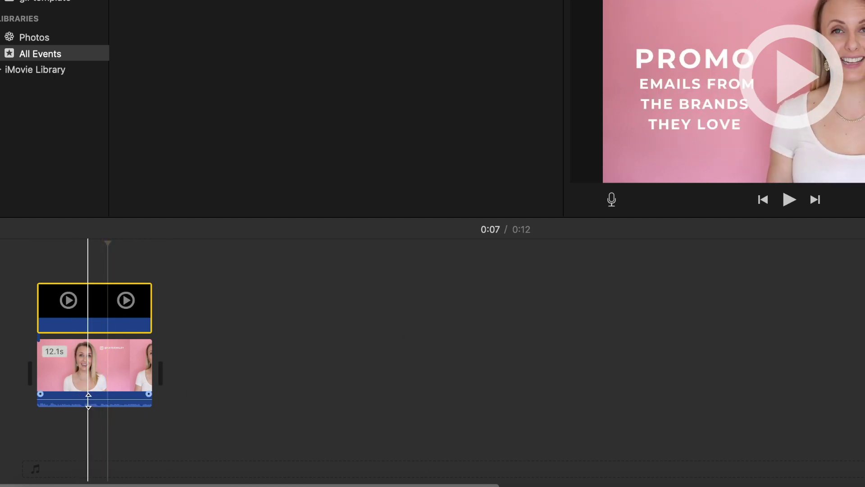
pyautogui.moveTo(89, 400); pyautogui.dragTo(89, 401)
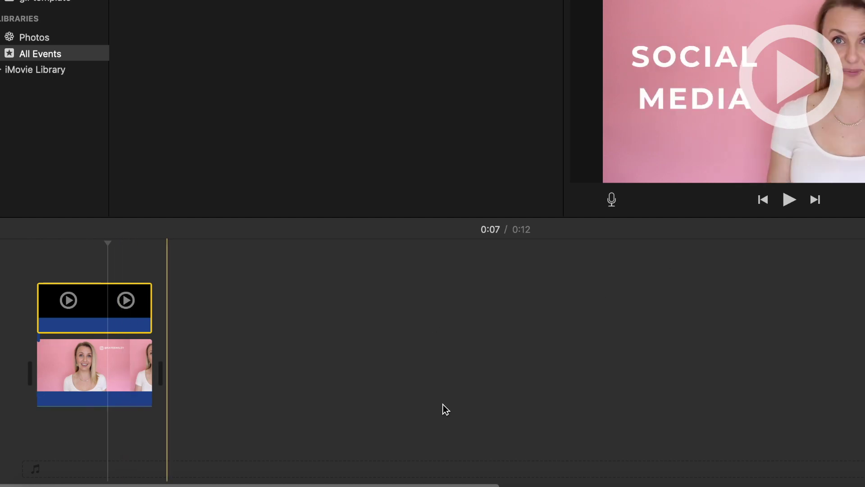
pyautogui.click(199, 485)
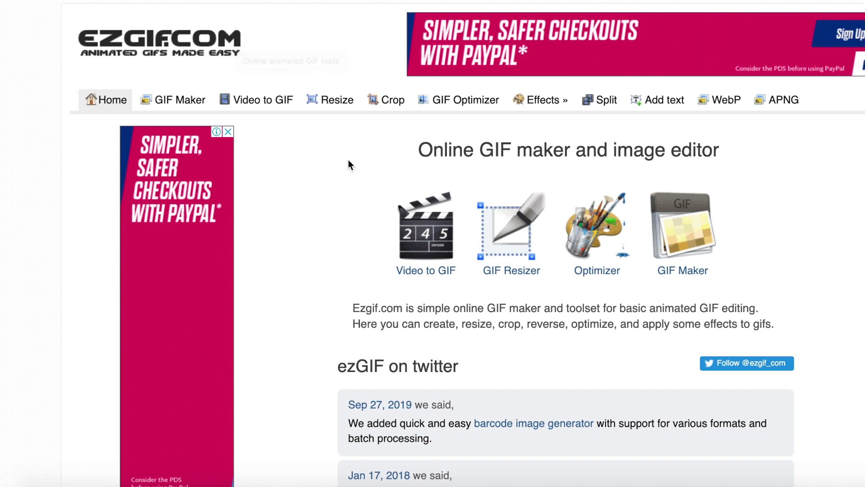
# Choose 'gif email list (play button).mp4' from the Desktop folder in ezgif's Video to GIF converter and upload it.
pyautogui.click(260, 106)
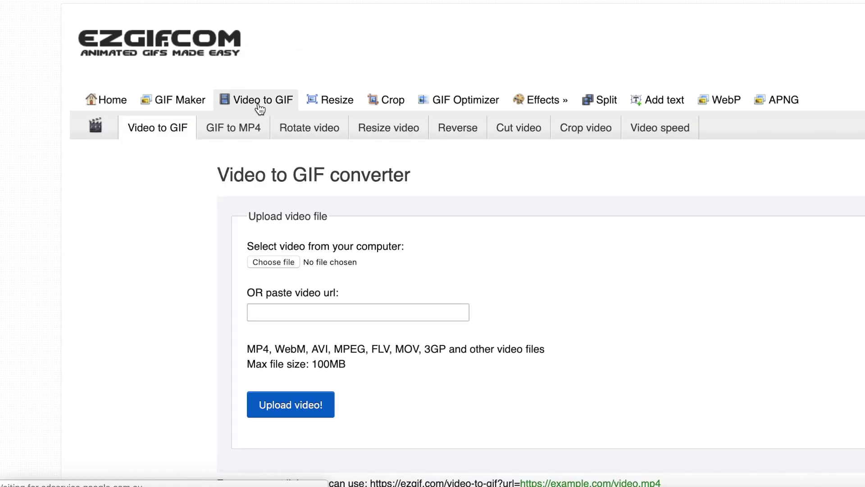
pyautogui.click(273, 262)
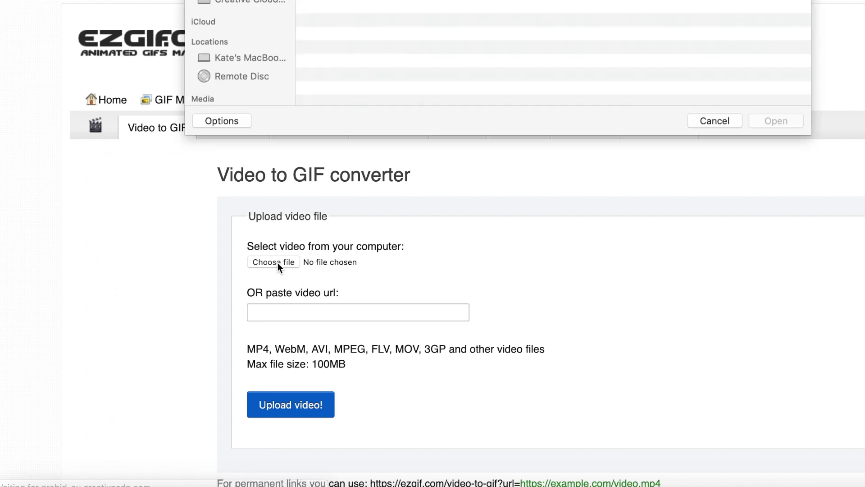
pyautogui.click(228, 28)
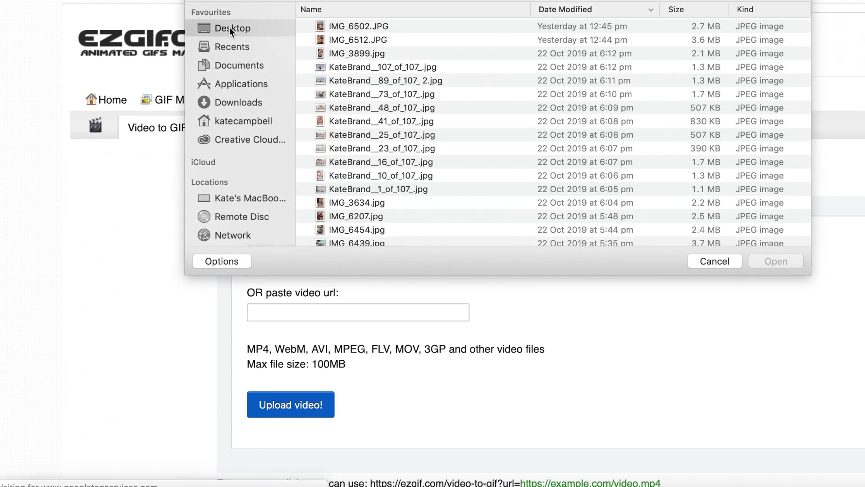
pyautogui.doubleClick(373, 28)
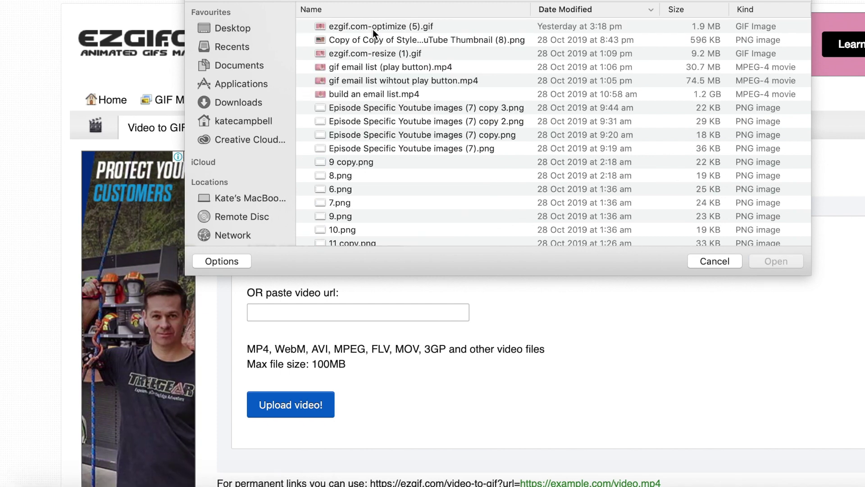
pyautogui.click(372, 26)
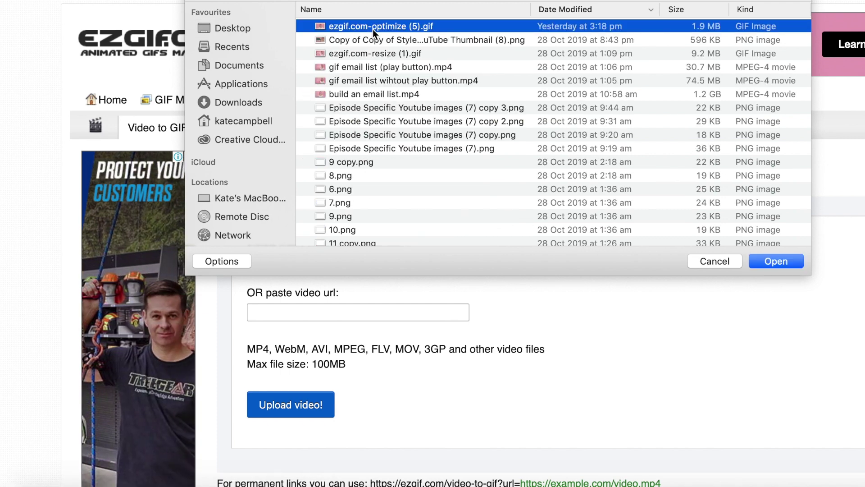
pyautogui.click(375, 67)
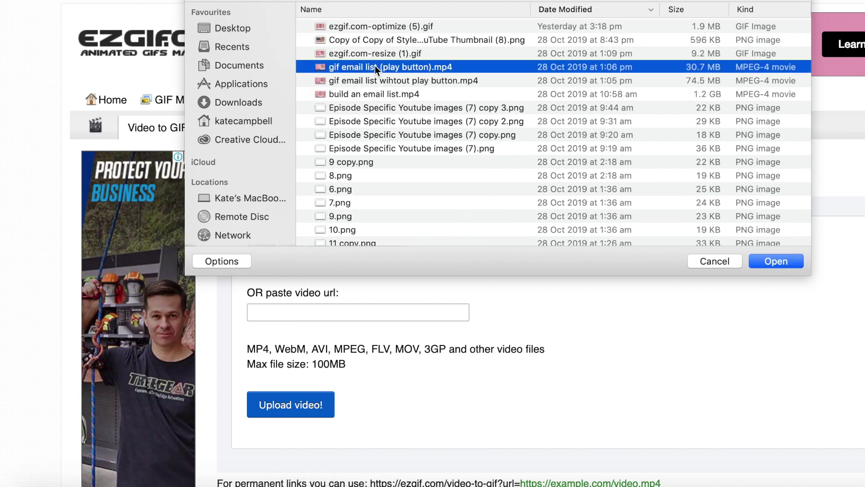
pyautogui.click(774, 263)
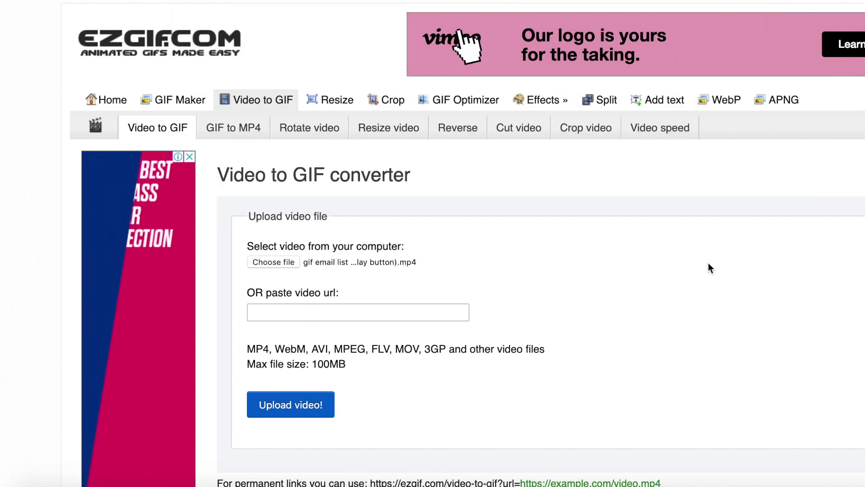
pyautogui.click(276, 407)
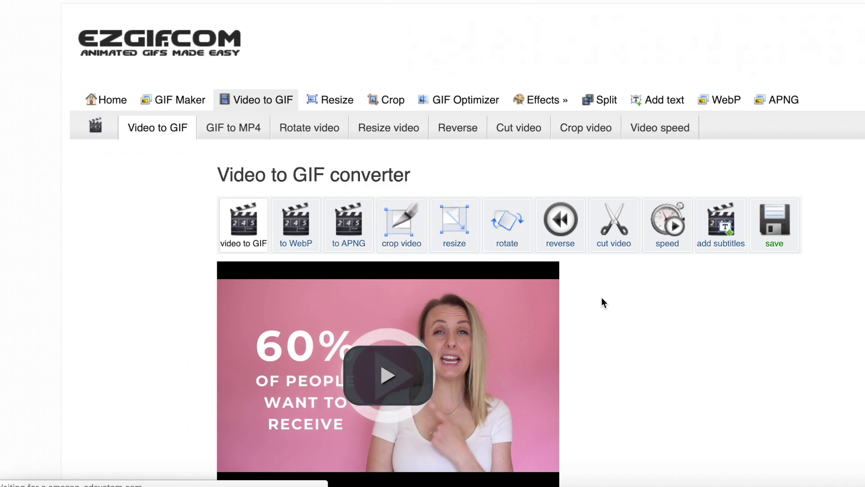
# Play the uploaded video preview on the Video to GIF page.
pyautogui.scroll(-6, 617, 334)
pyautogui.scroll(2, 617, 334)
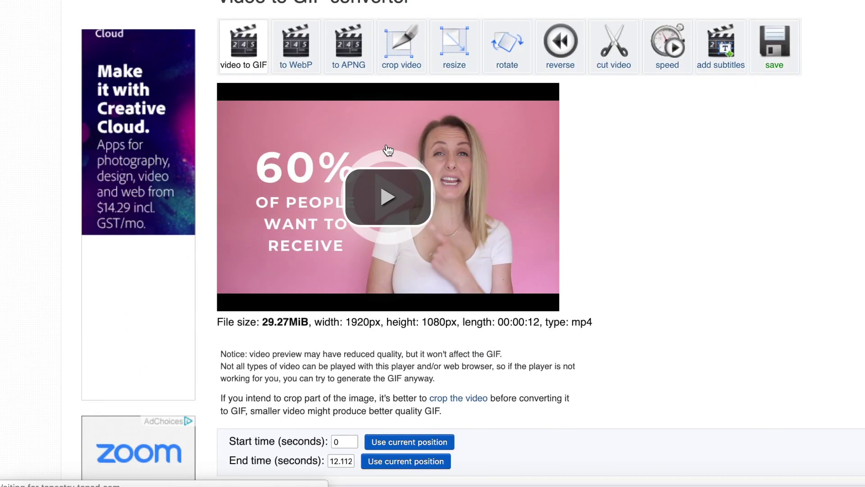
pyautogui.click(391, 182)
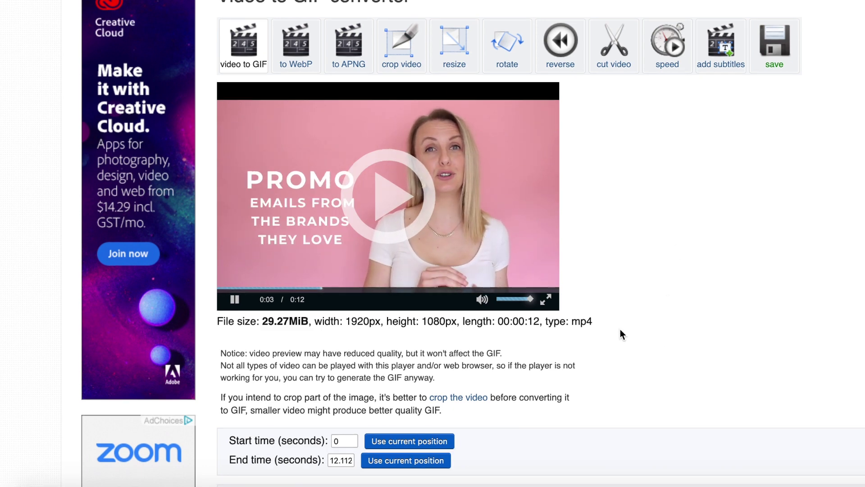
# Review the output GIF: 12.93MiB, 600×338px, 121 frames with the play-button overlay.
pyautogui.scroll(-5, 620, 331)
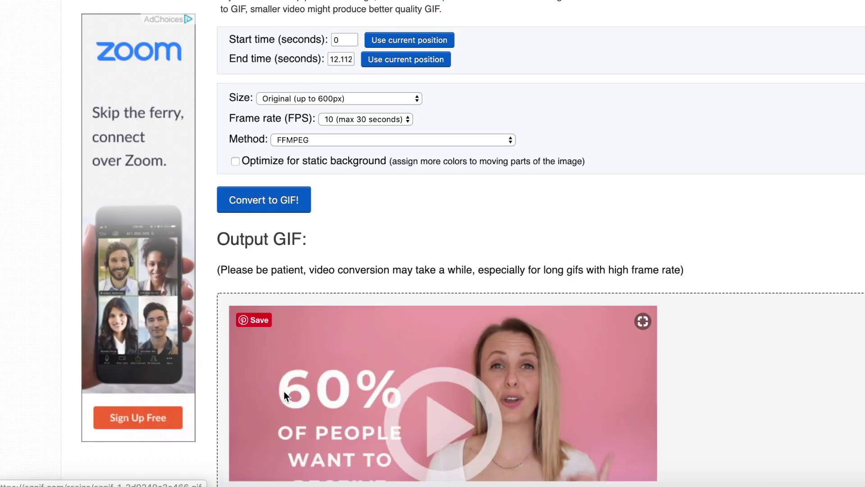
pyautogui.scroll(-6, 284, 391)
pyautogui.scroll(2, 283, 391)
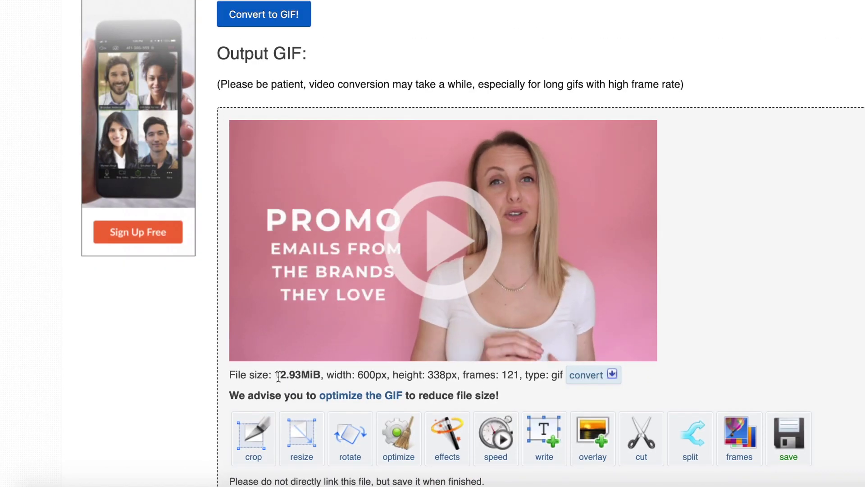
pyautogui.moveTo(276, 374); pyautogui.dragTo(295, 375)
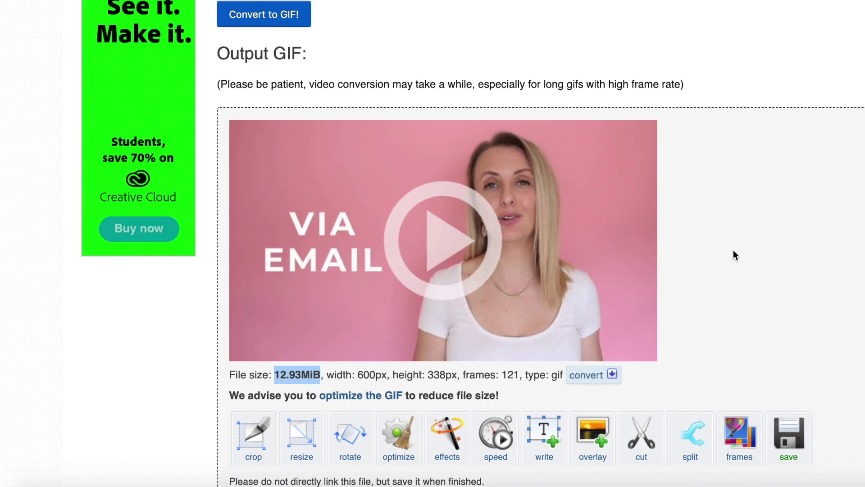
pyautogui.scroll(-3, 734, 249)
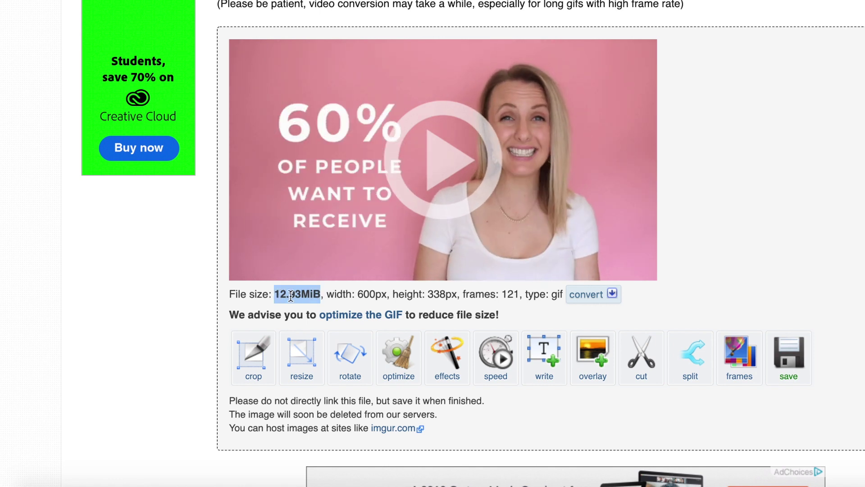
# Optimize the GIF using Lossy GIF compression at level 35.
pyautogui.click(399, 357)
pyautogui.scroll(-6, 412, 368)
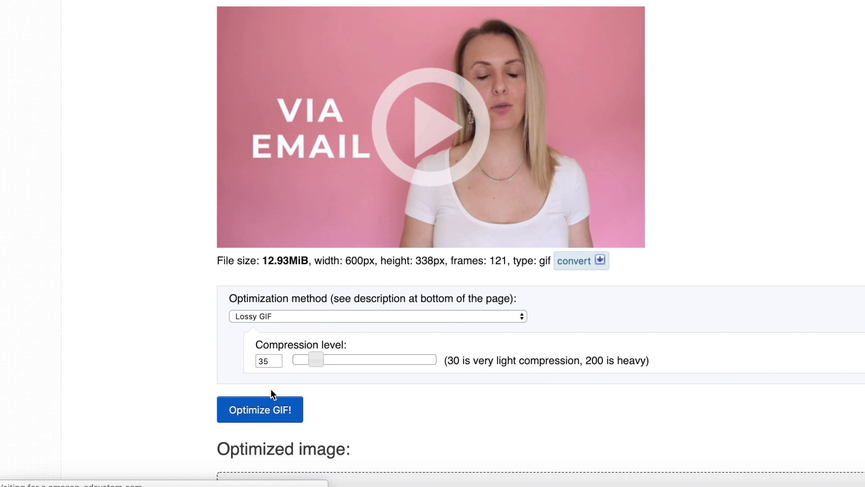
pyautogui.click(280, 410)
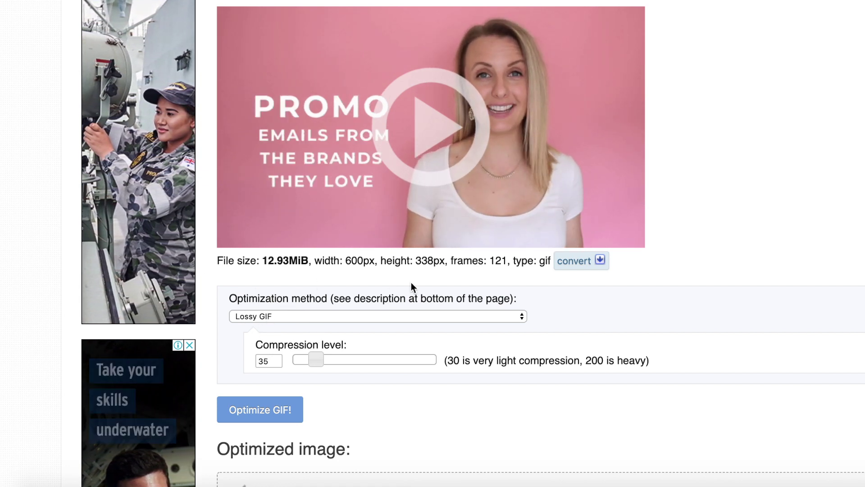
# Check the optimized result: 4.37MiB, a 66.22% reduction, still 600×338px.
pyautogui.scroll(-3, 399, 396)
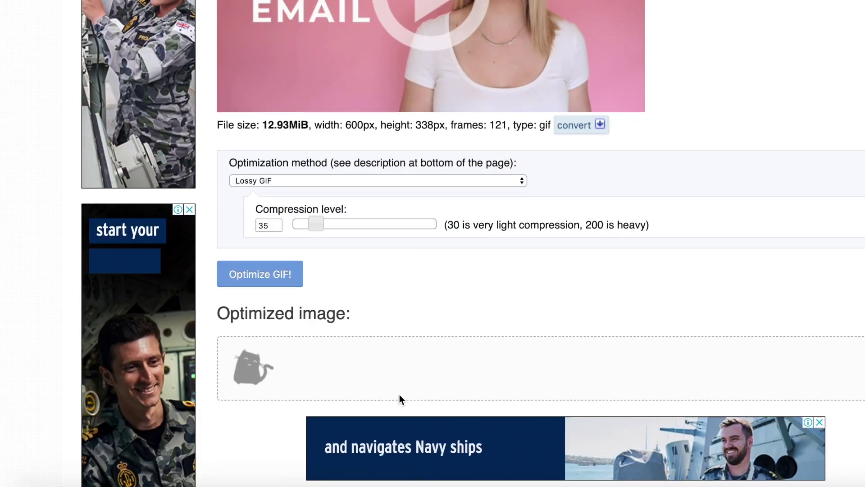
pyautogui.scroll(-3, 399, 394)
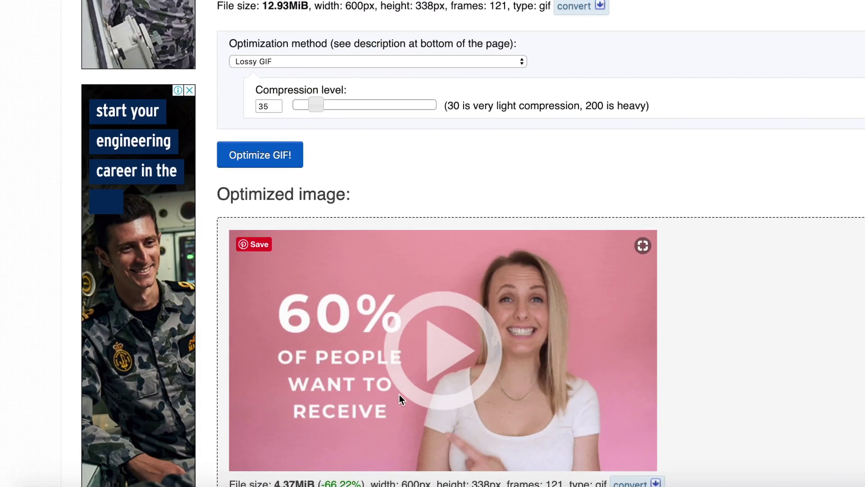
pyautogui.scroll(-2, 399, 394)
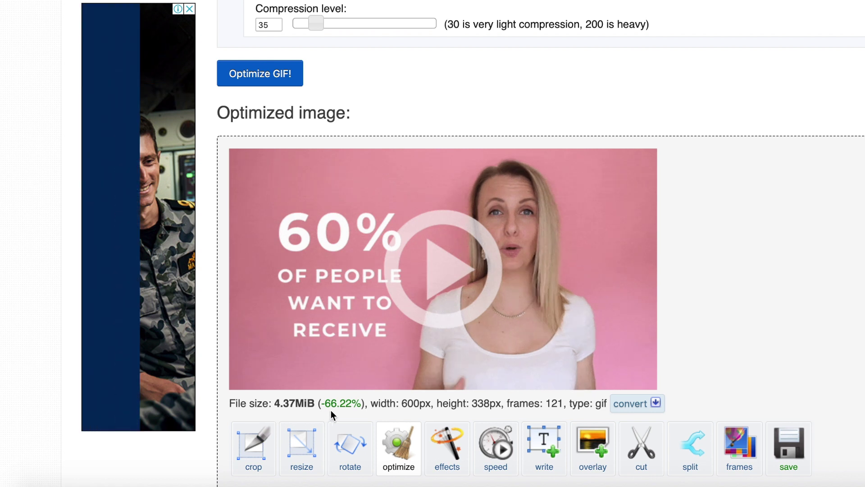
pyautogui.moveTo(321, 401); pyautogui.dragTo(361, 402)
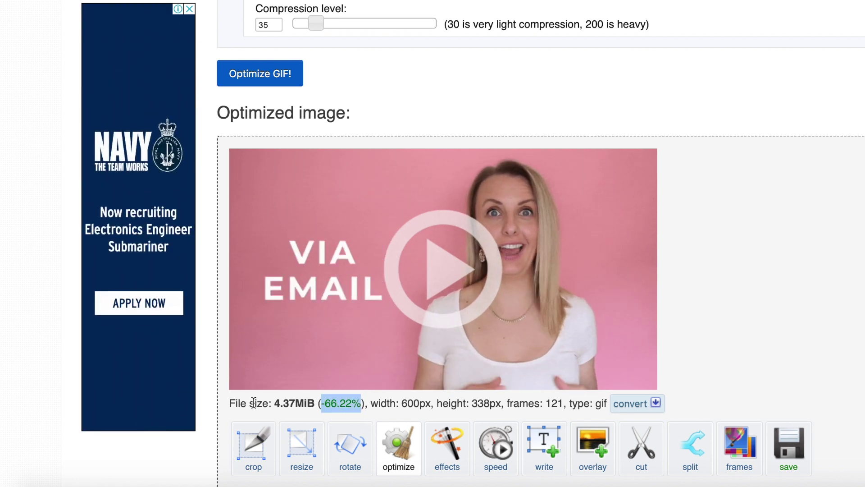
pyautogui.scroll(10, 298, 404)
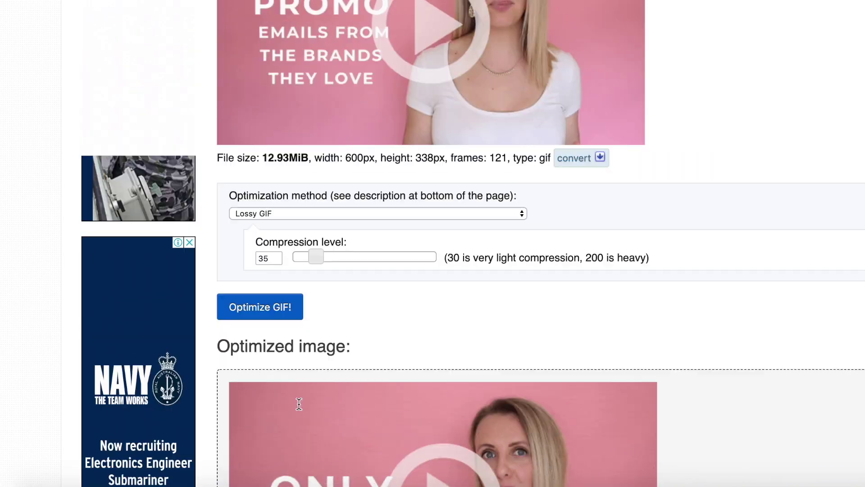
pyautogui.scroll(-10, 305, 433)
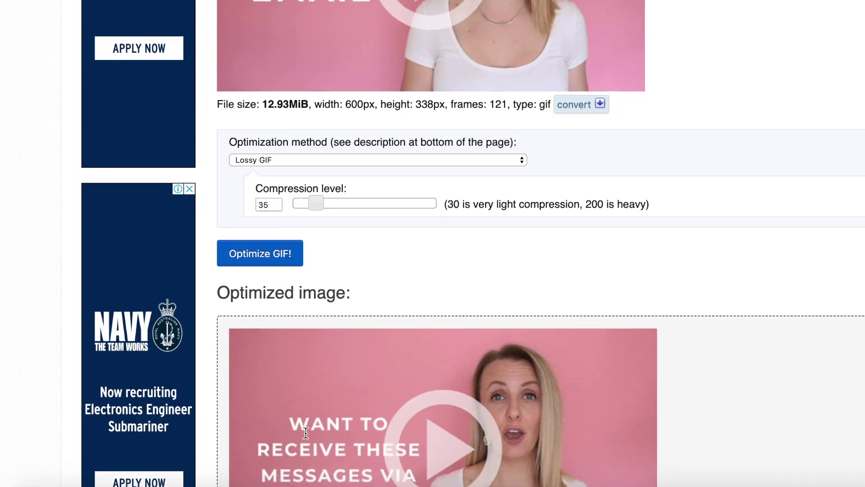
pyautogui.scroll(7, 536, 334)
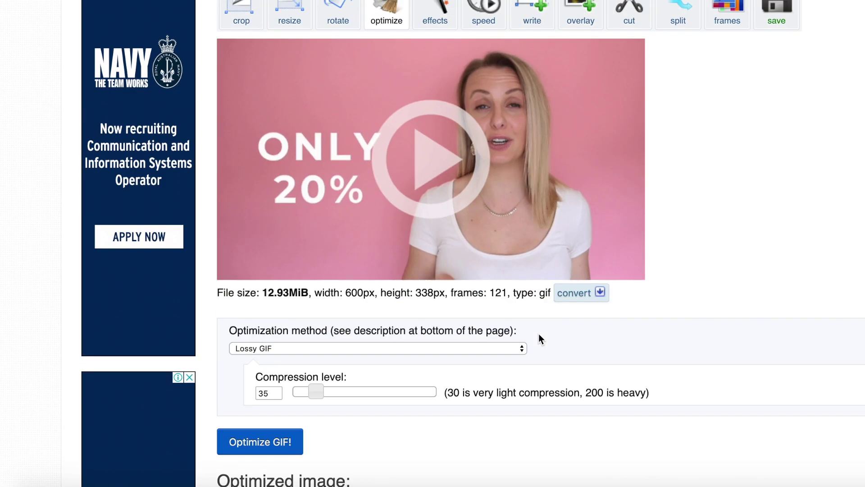
pyautogui.scroll(-6, 539, 282)
pyautogui.scroll(-1, 556, 294)
pyautogui.scroll(6, 556, 294)
pyautogui.scroll(-7, 557, 294)
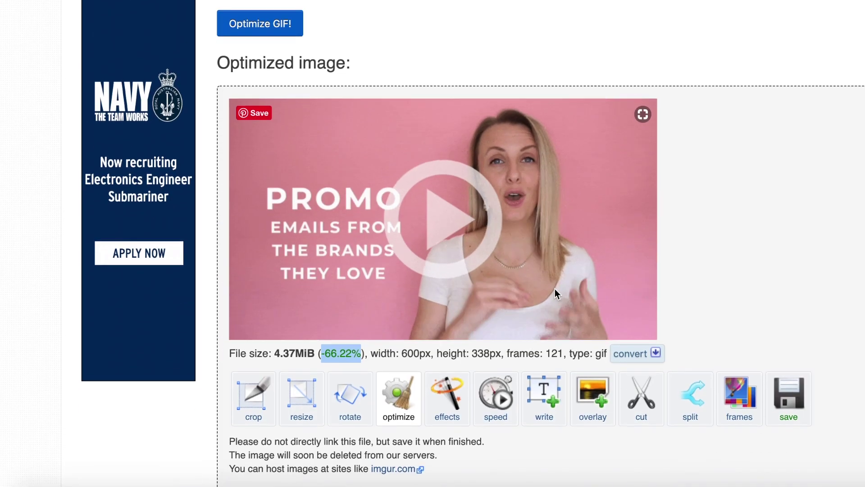
pyautogui.scroll(-2, 555, 289)
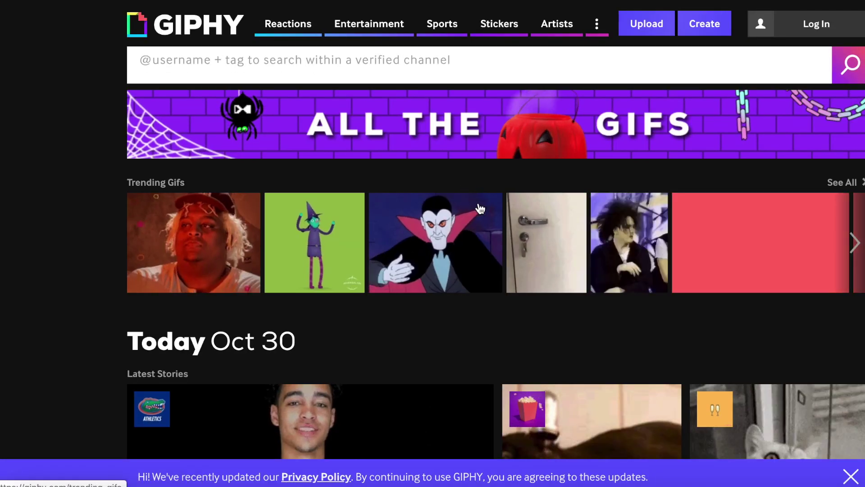
# Search GIPHY for 'happy' GIFs.
pyautogui.scroll(-3, 517, 184)
pyautogui.scroll(-15, 518, 185)
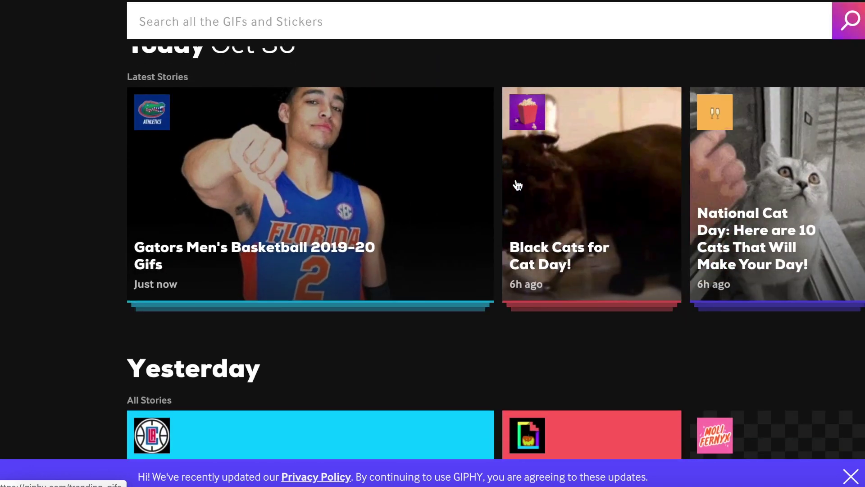
pyautogui.scroll(7, 517, 185)
pyautogui.scroll(1, 517, 185)
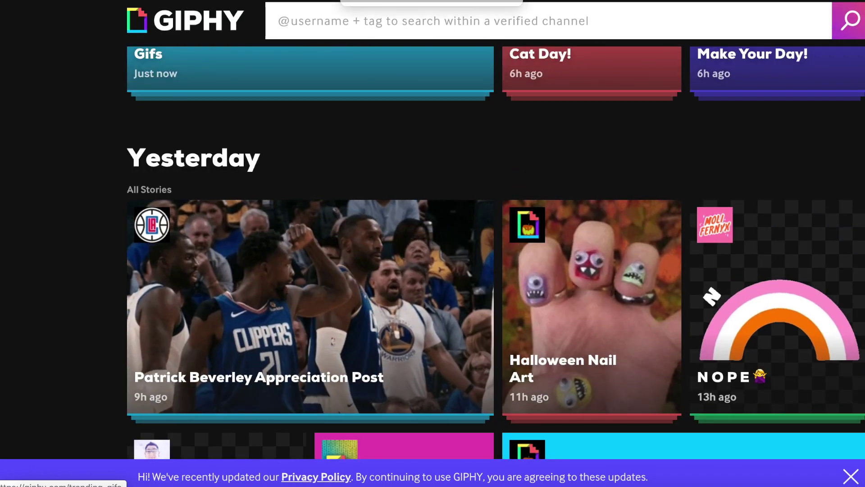
pyautogui.scroll(2, 493, 27)
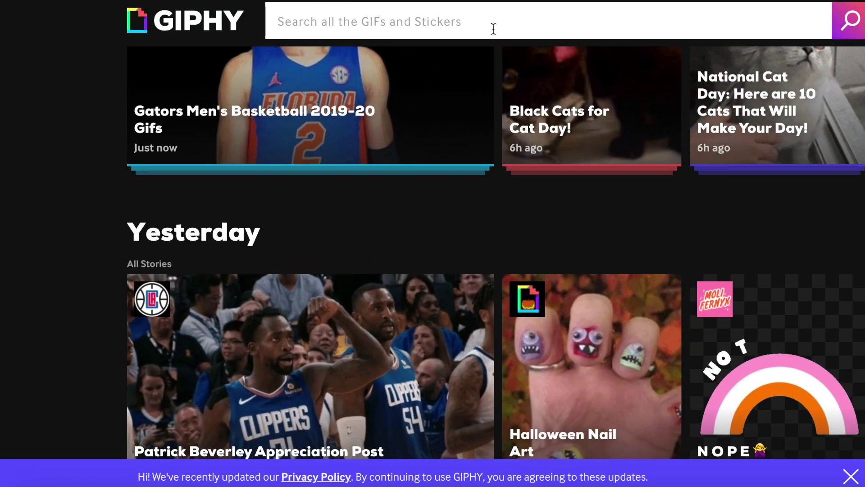
pyautogui.click(493, 28)
pyautogui.write('happy')
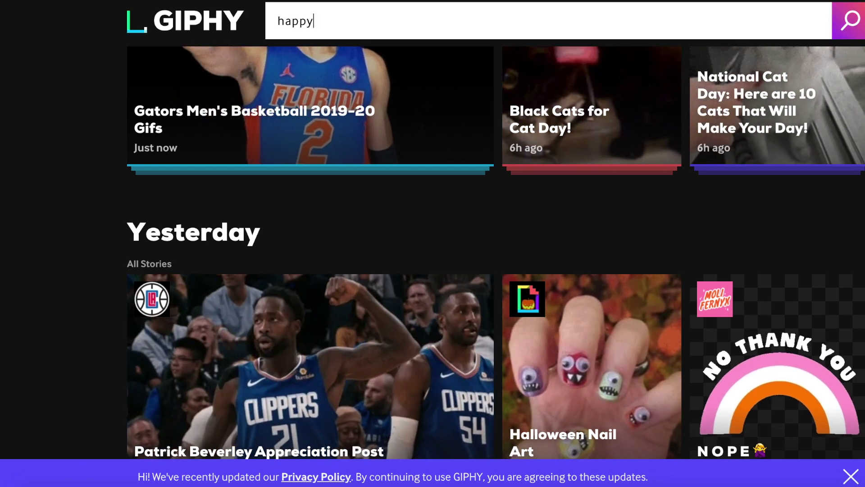
pyautogui.press('Return')
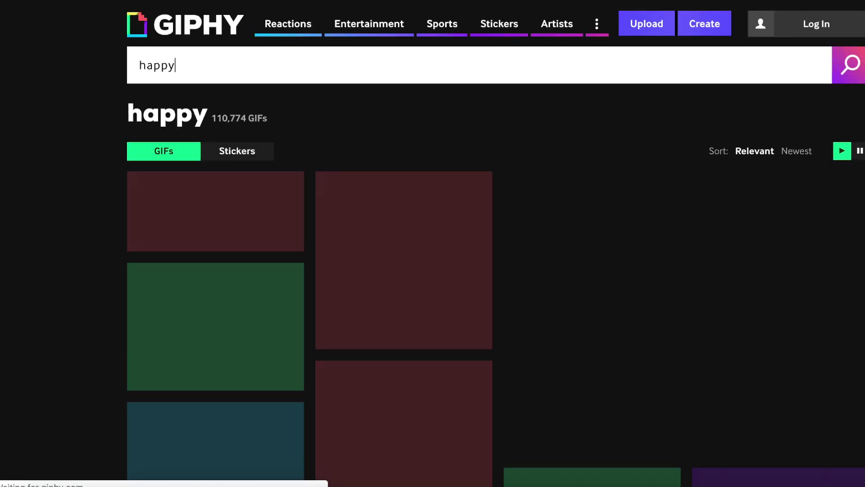
# Open the Happy Full House GIF and choose Save Image As from its context menu.
pyautogui.scroll(-7, 574, 246)
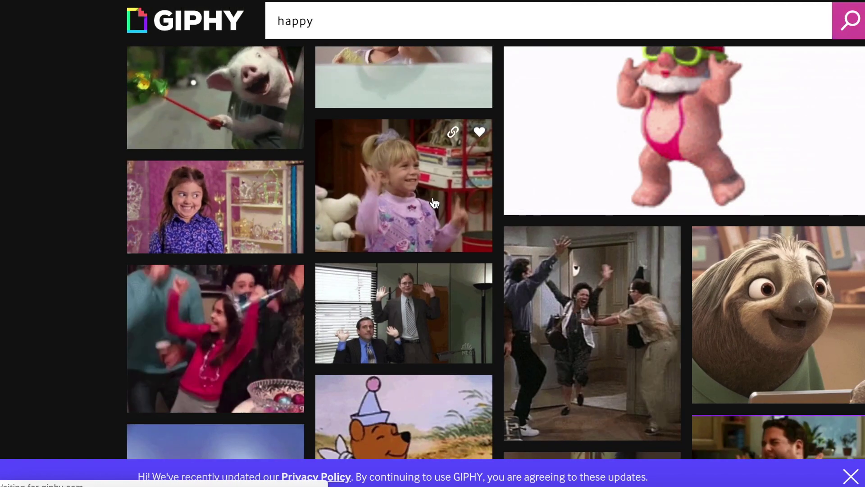
pyautogui.click(434, 204)
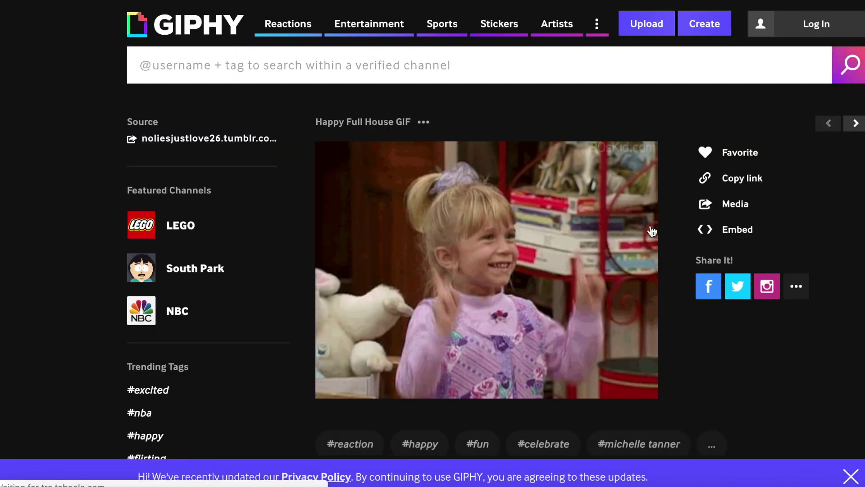
pyautogui.rightClick(508, 258)
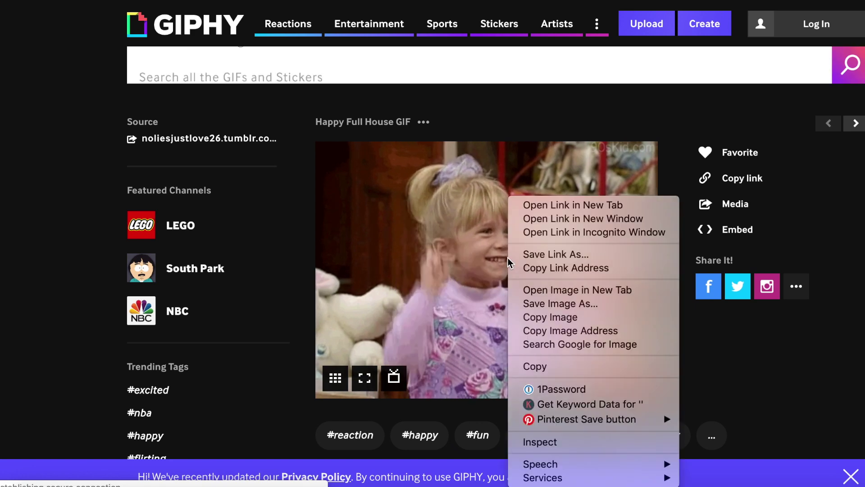
pyautogui.click(569, 305)
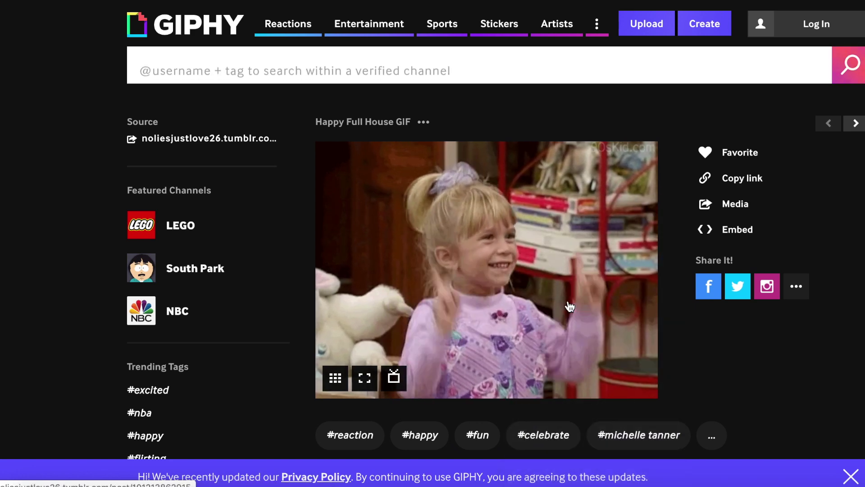